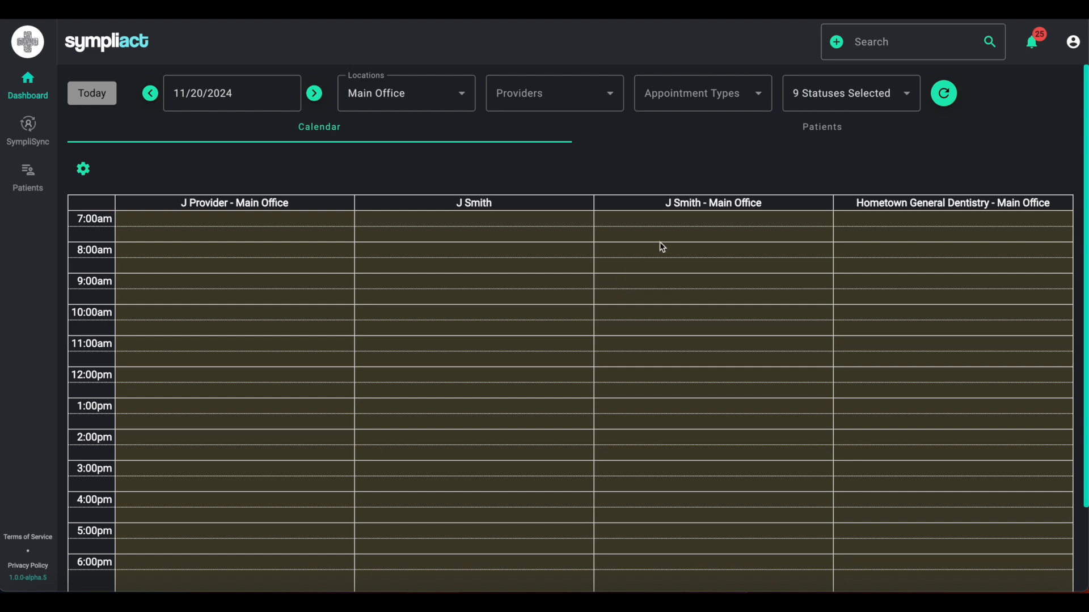
# Step: Open the Users section of the admin settings and look through the providers list
pyautogui.click(1073, 42)
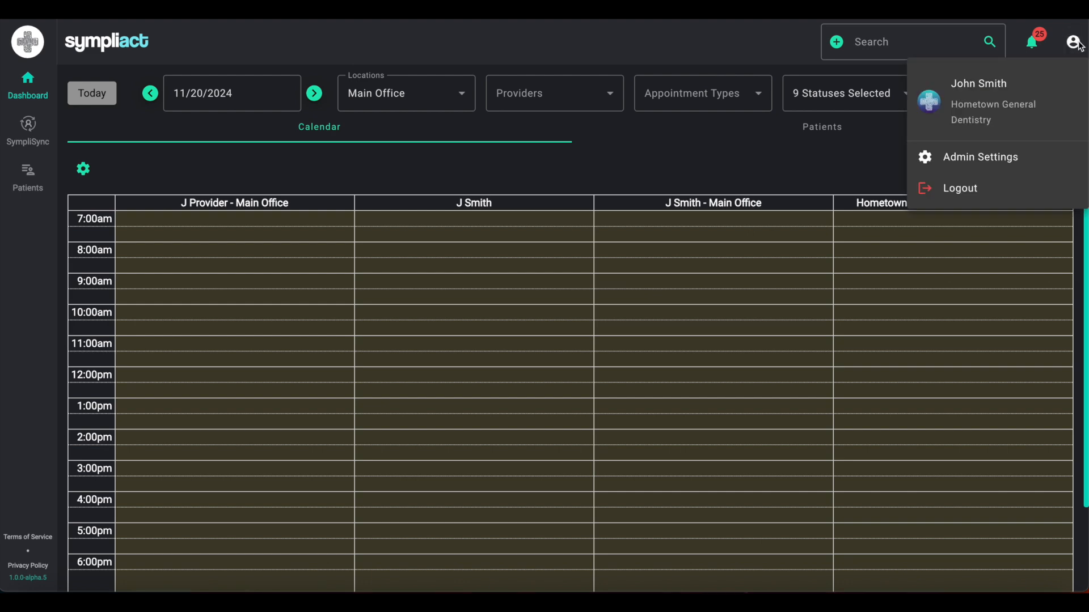
pyautogui.click(937, 160)
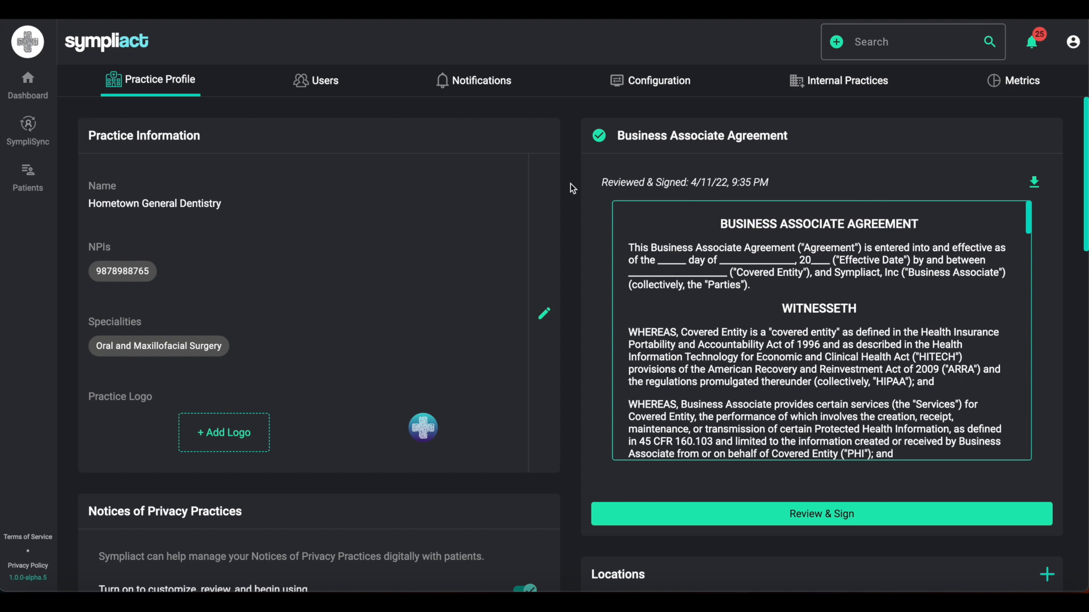
pyautogui.click(334, 91)
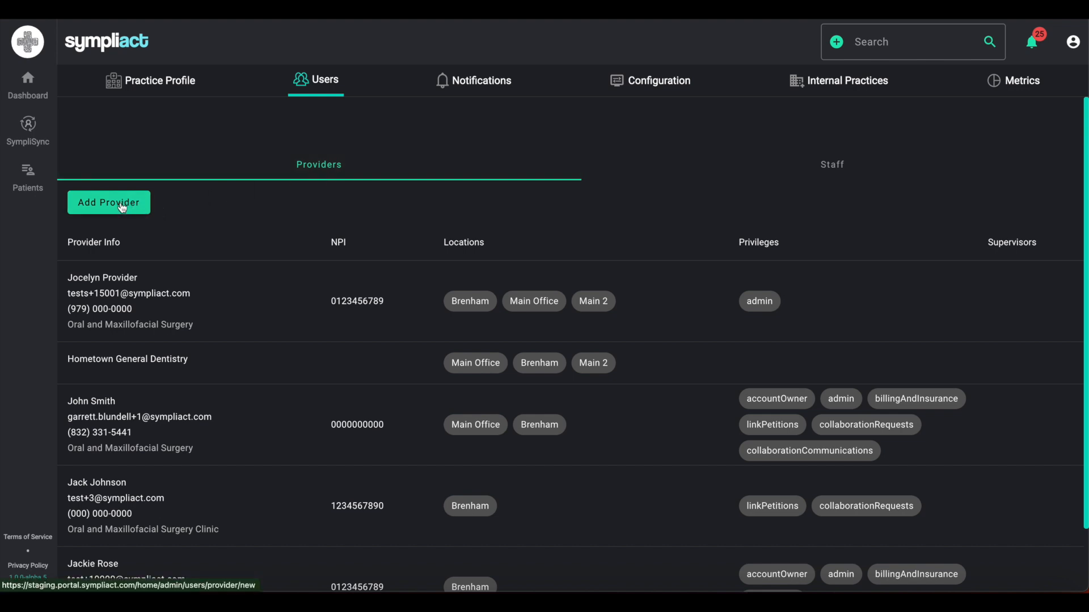
pyautogui.scroll(-2, 307, 487)
pyautogui.scroll(2, 304, 486)
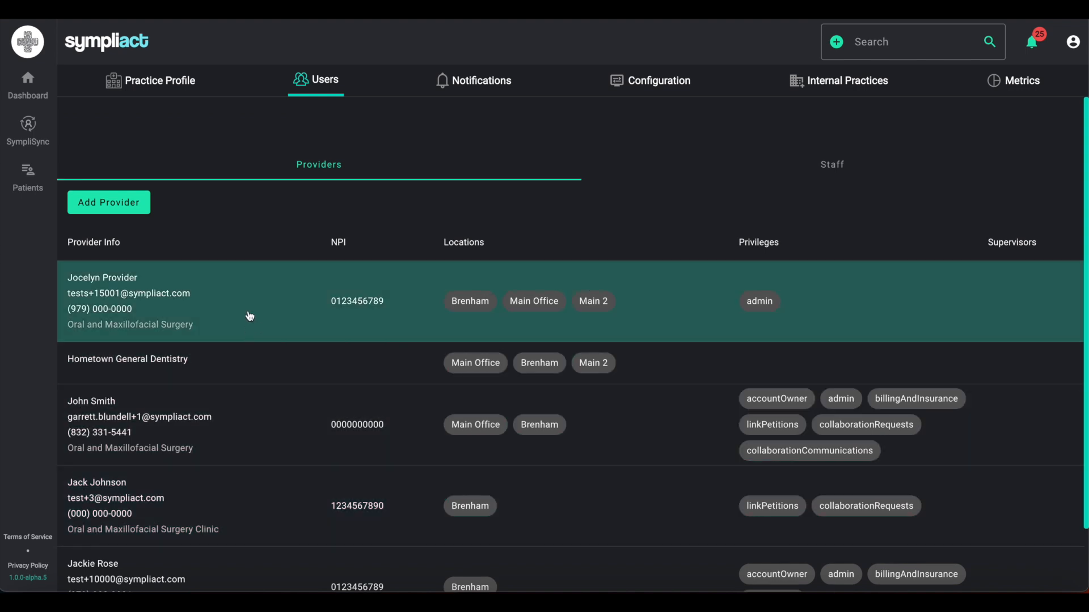
# Step: Review the general details in the first listed provider's profile and return to the users list
pyautogui.click(249, 315)
pyautogui.scroll(-2, 617, 395)
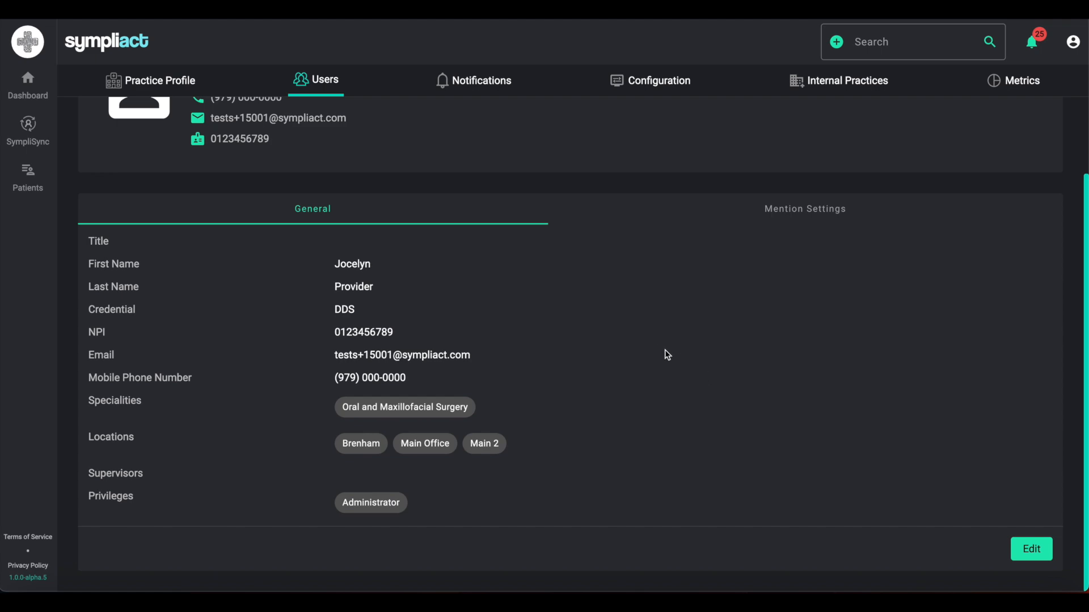
pyautogui.scroll(2, 682, 362)
pyautogui.click(322, 88)
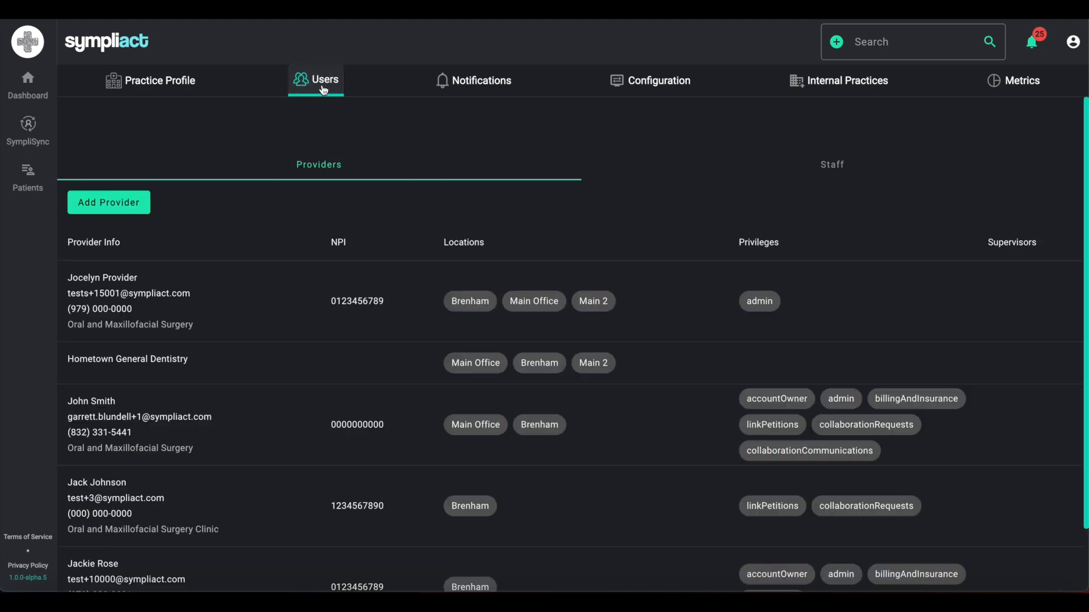
# Step: View the staff list and the first staff member's profile, and return to the providers list
pyautogui.click(829, 174)
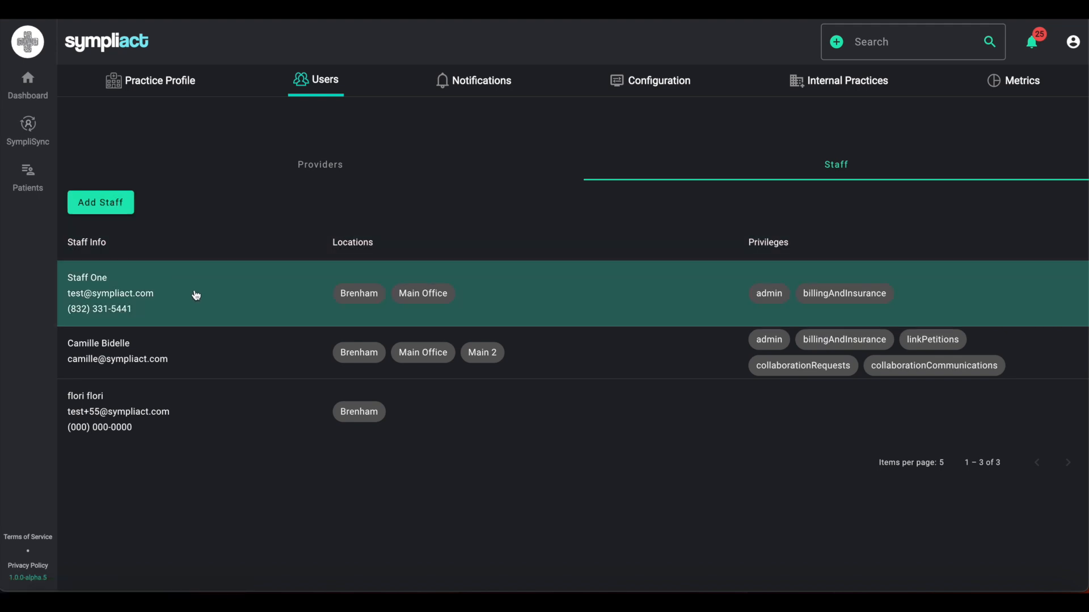
pyautogui.click(196, 295)
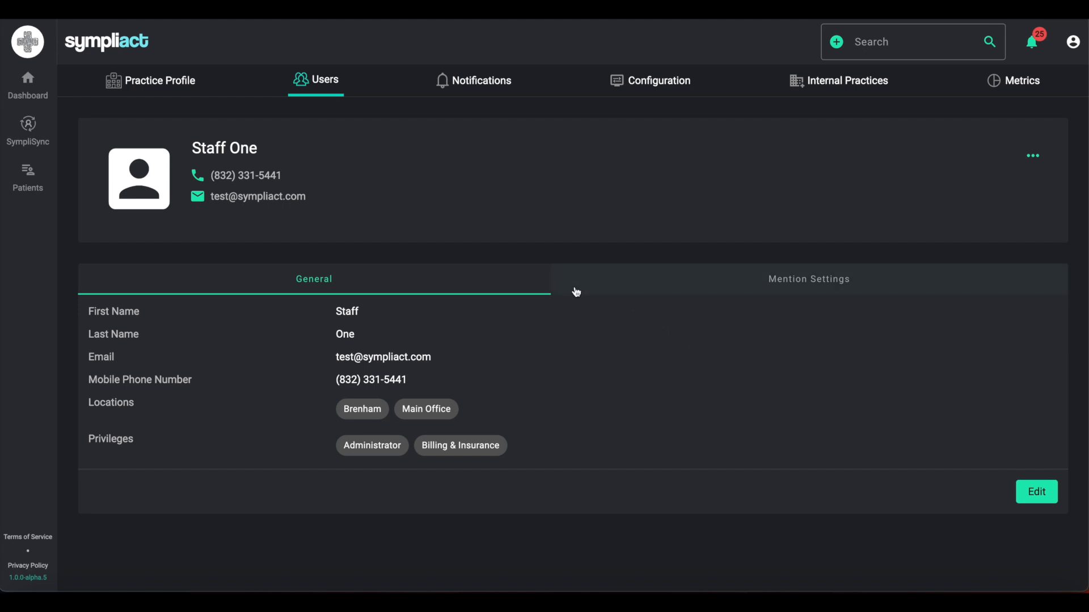
pyautogui.click(339, 81)
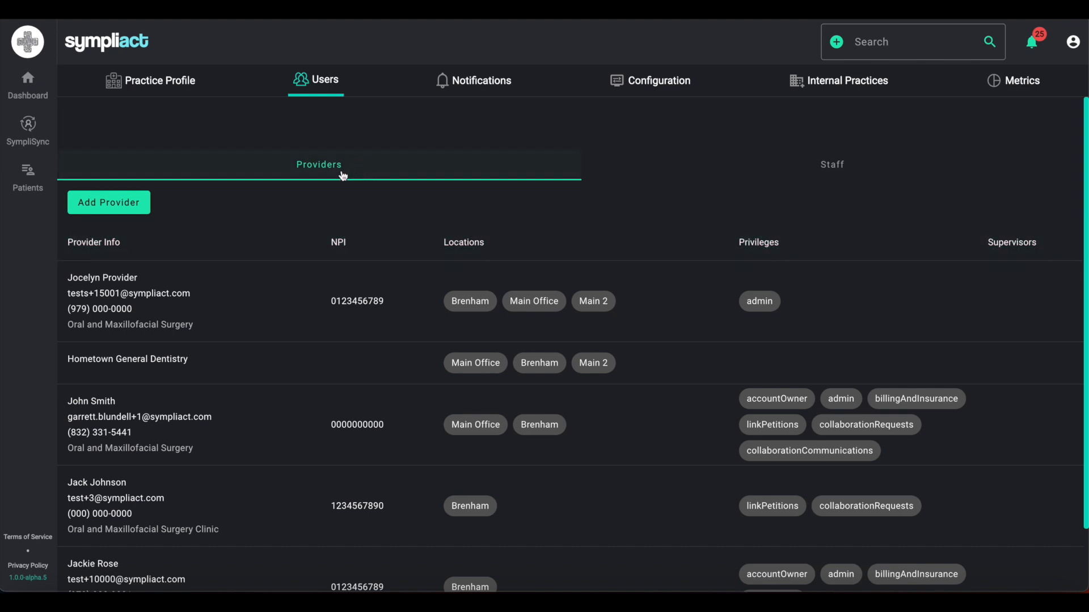
# Step: Open the first listed provider's profile and check which account actions are available
pyautogui.click(282, 307)
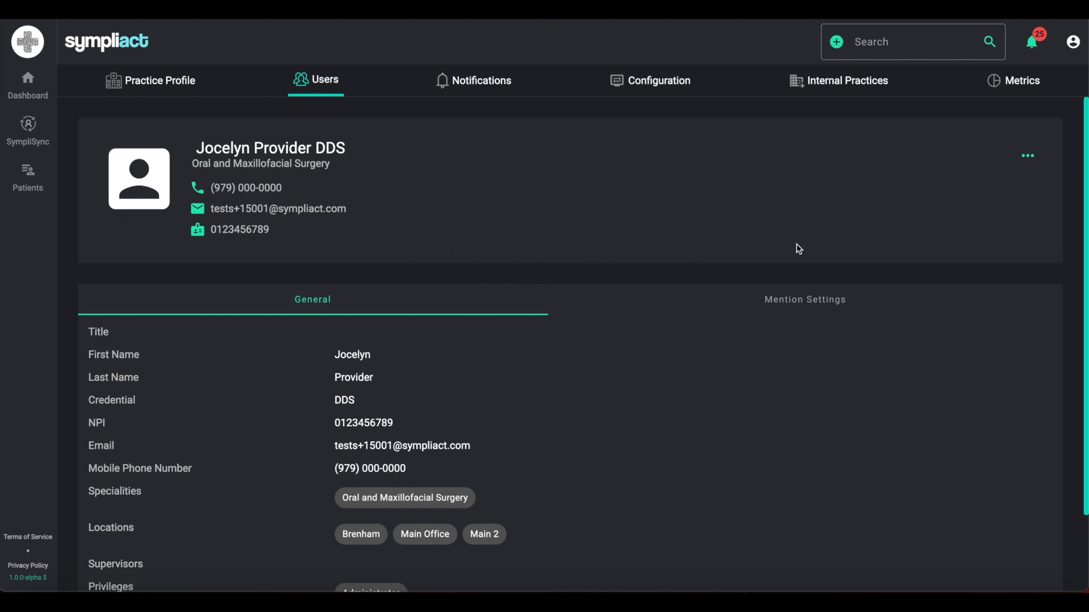
pyautogui.click(1031, 160)
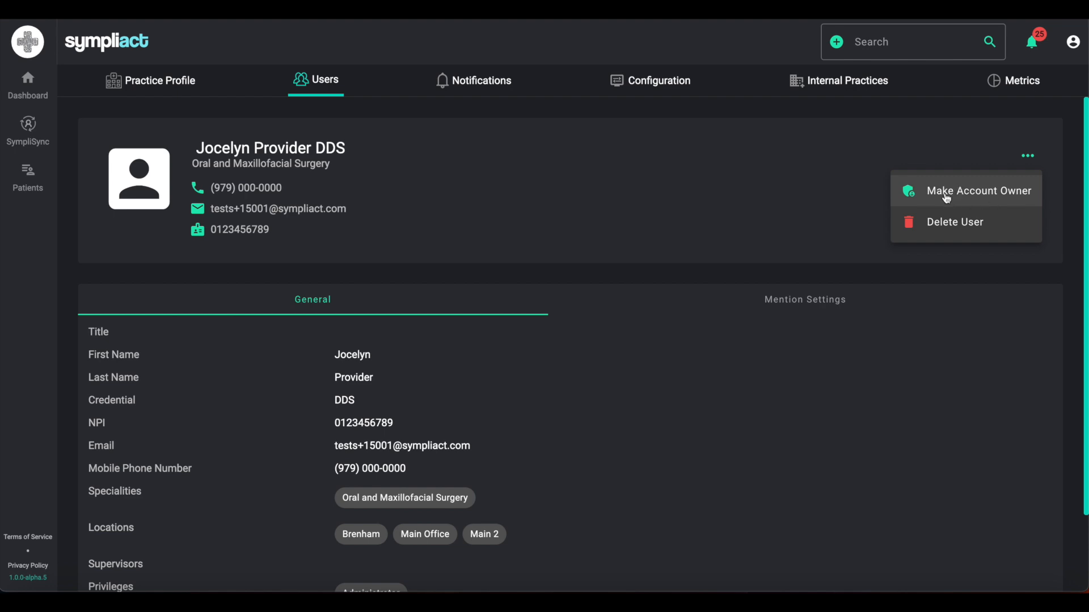
pyautogui.click(660, 189)
# Step: Check the provider's mention notification settings and return to the general details
pyautogui.scroll(-2, 653, 408)
pyautogui.scroll(-1, 653, 408)
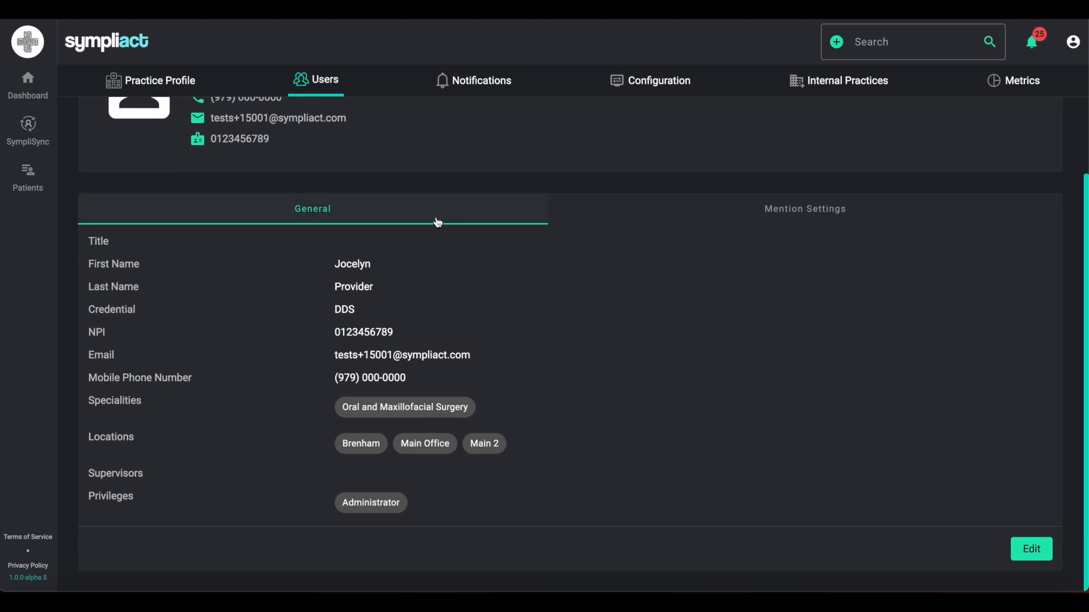
pyautogui.click(709, 213)
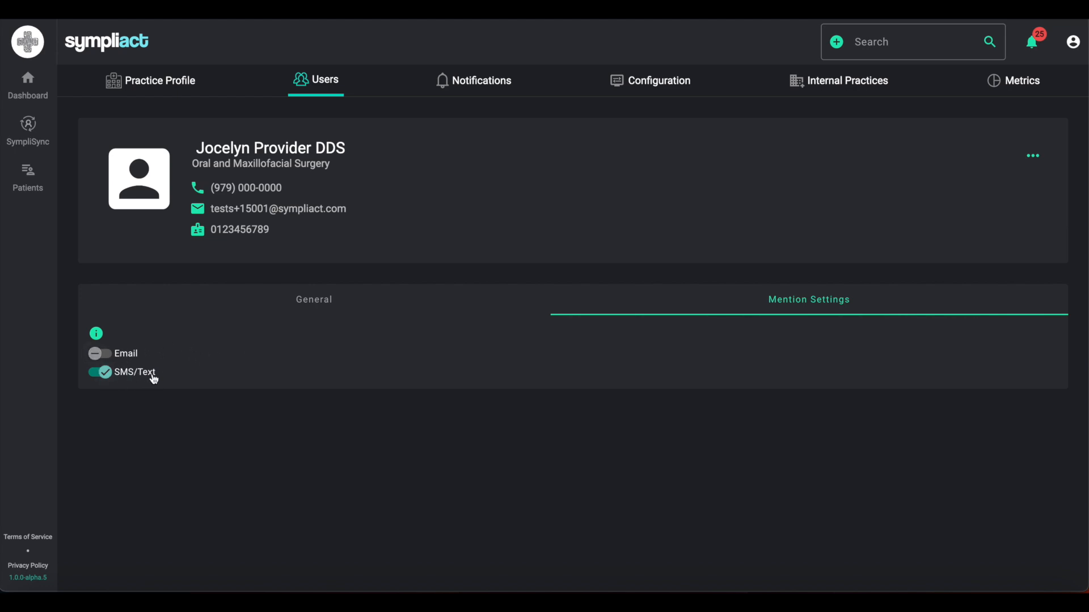
pyautogui.click(332, 308)
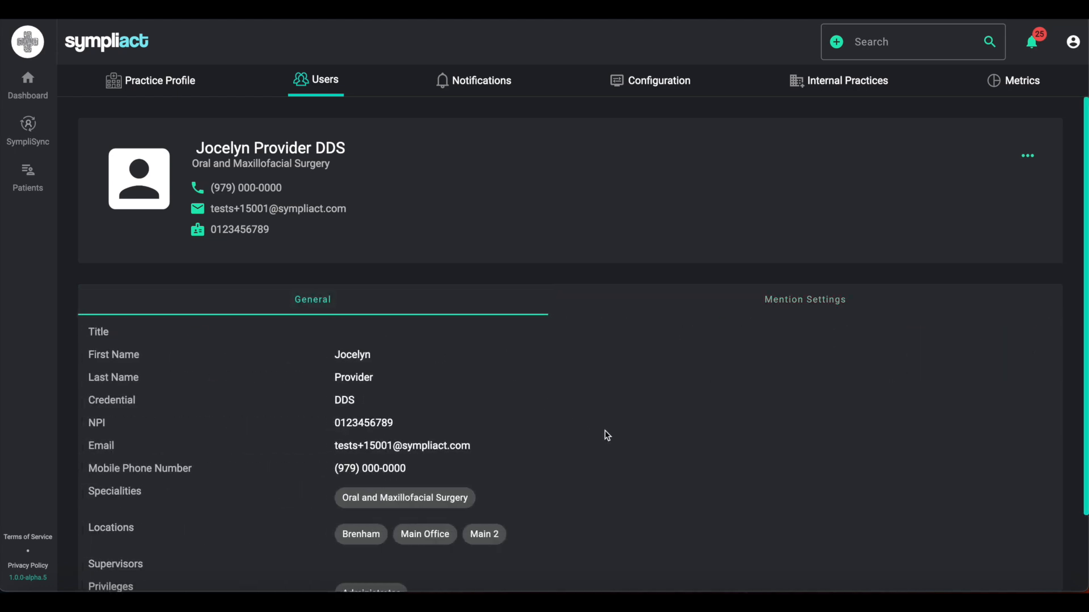
# Step: Open the provider's general details for editing and review the form's fields
pyautogui.scroll(-2, 662, 465)
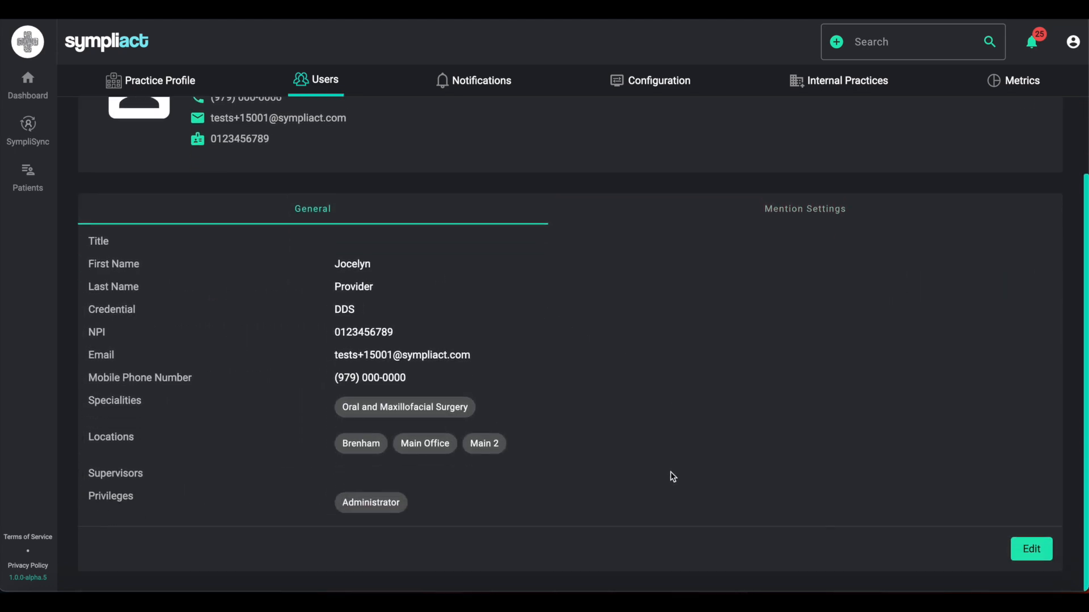
pyautogui.click(1038, 553)
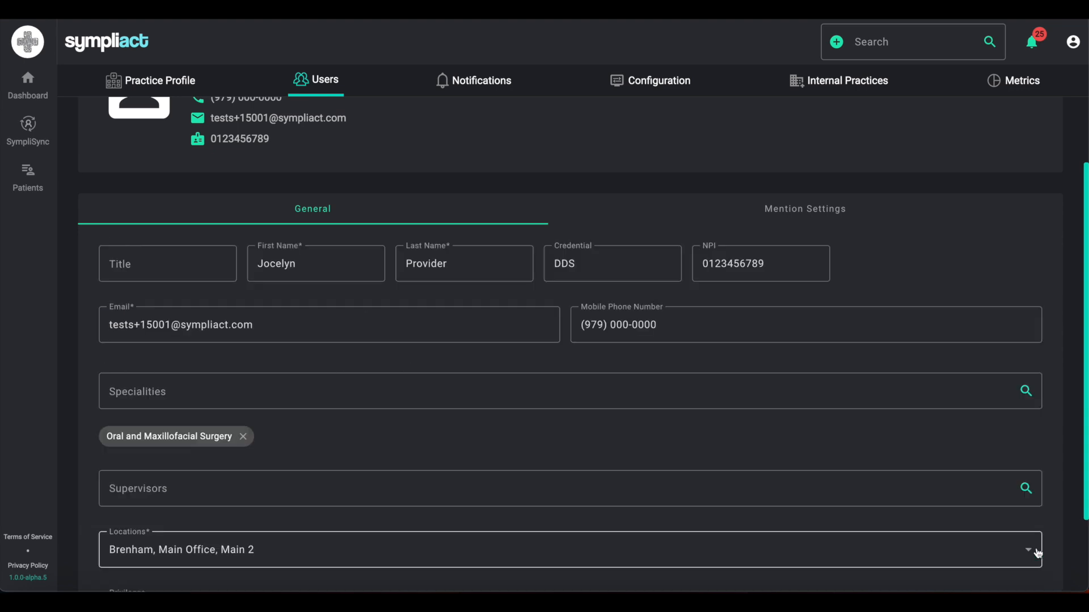
pyautogui.scroll(-1, 841, 515)
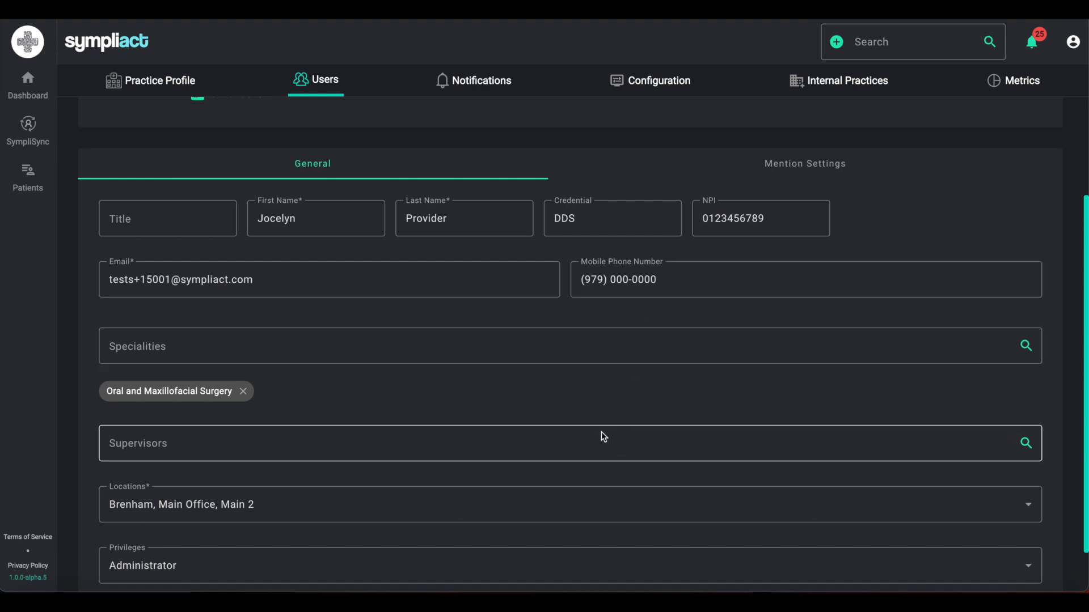
pyautogui.scroll(-1, 588, 465)
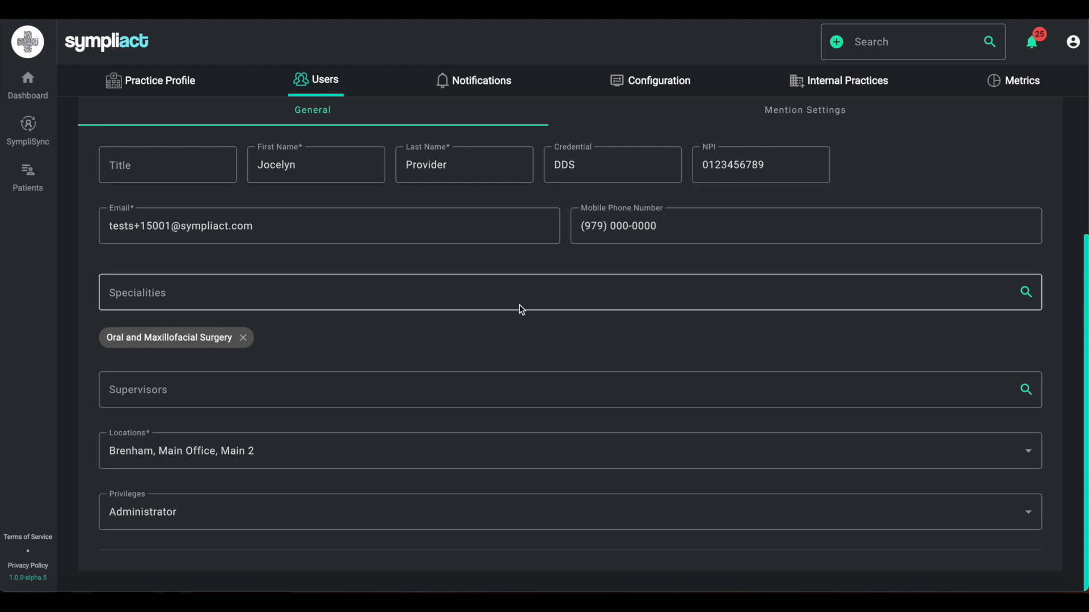
# Step: Assign a supervisor to the provider through a name search and remove that supervisor again
pyautogui.click(272, 394)
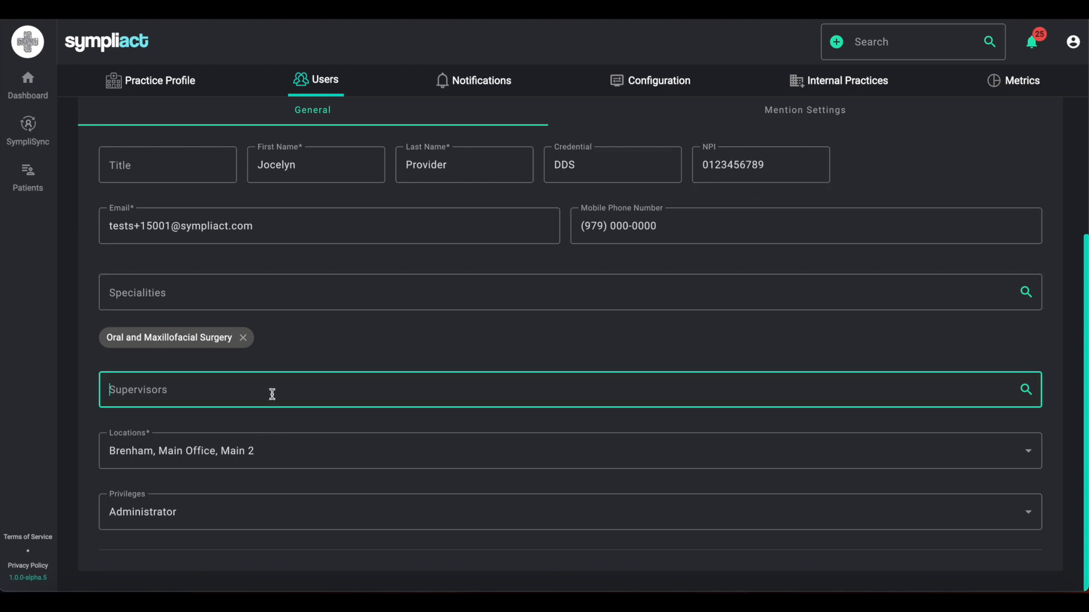
pyautogui.write('john')
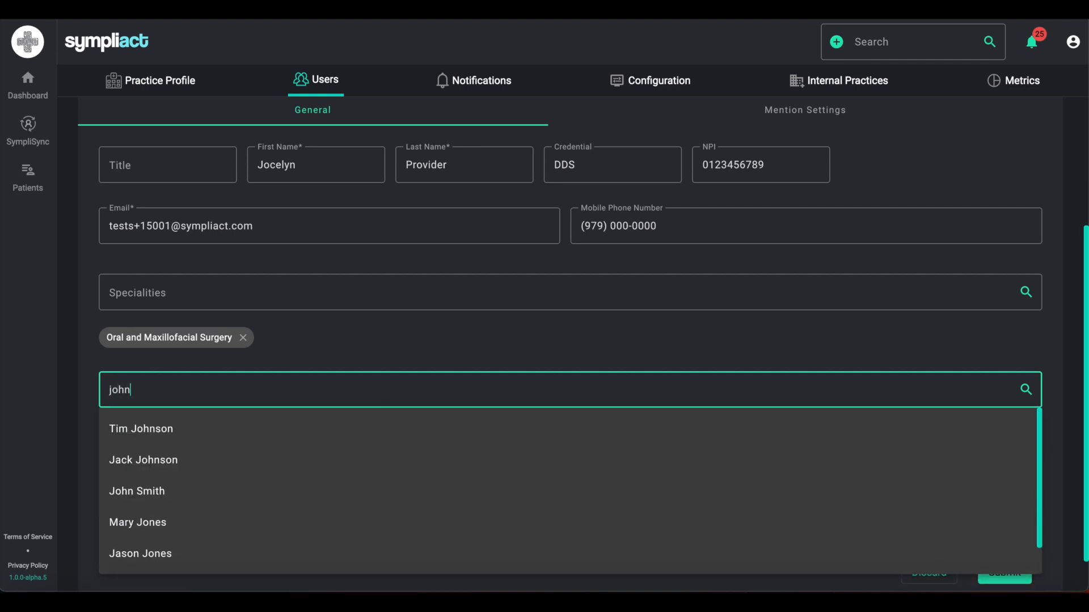
pyautogui.click(191, 438)
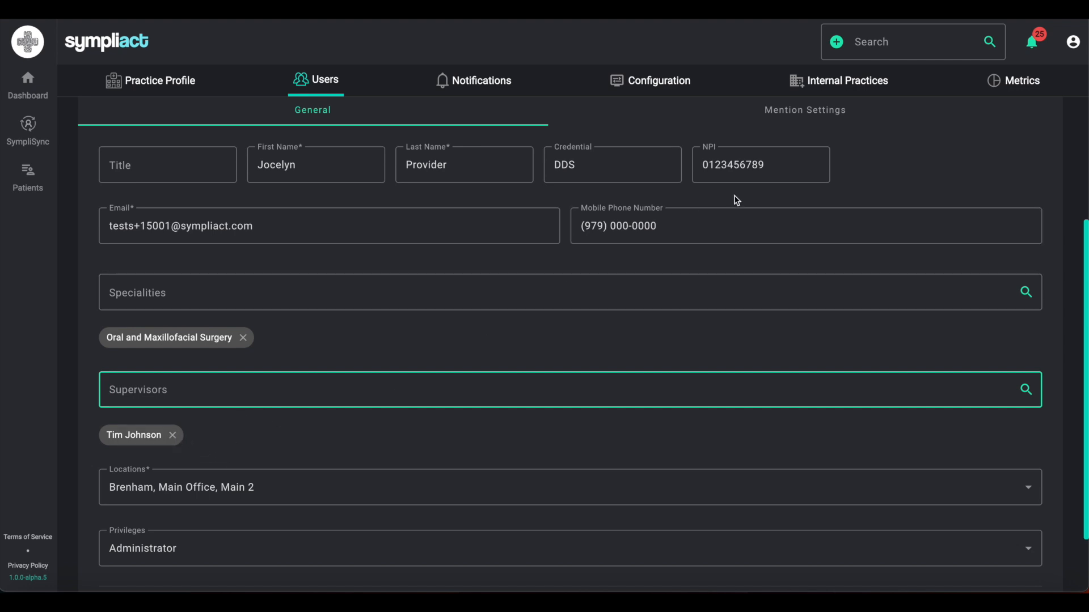
pyautogui.click(173, 436)
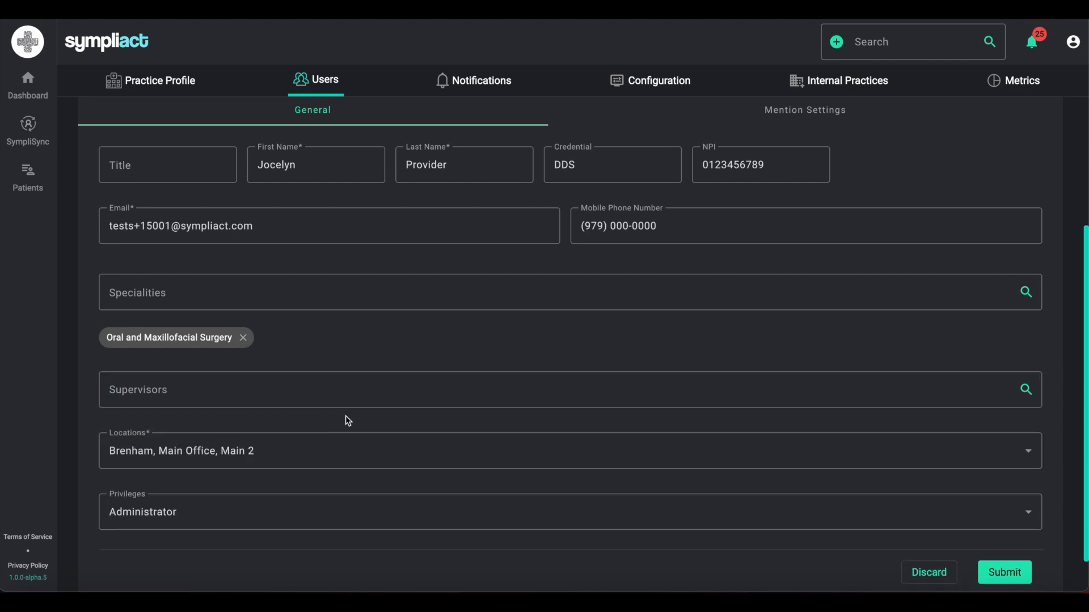
# Step: Deselect Main Office from the provider's locations and select it again
pyautogui.scroll(-1, 571, 442)
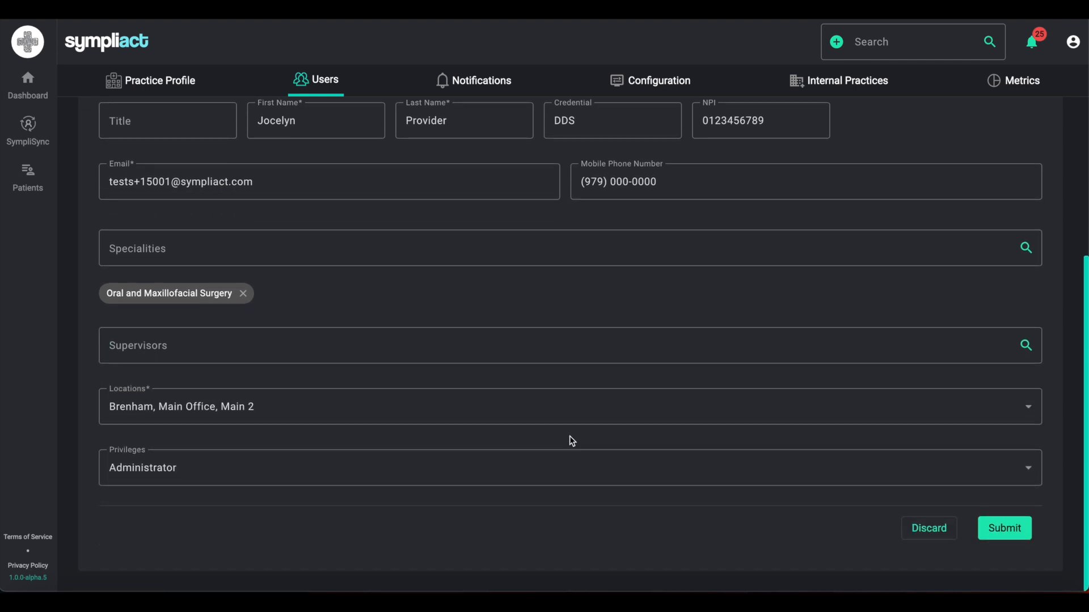
pyautogui.click(491, 414)
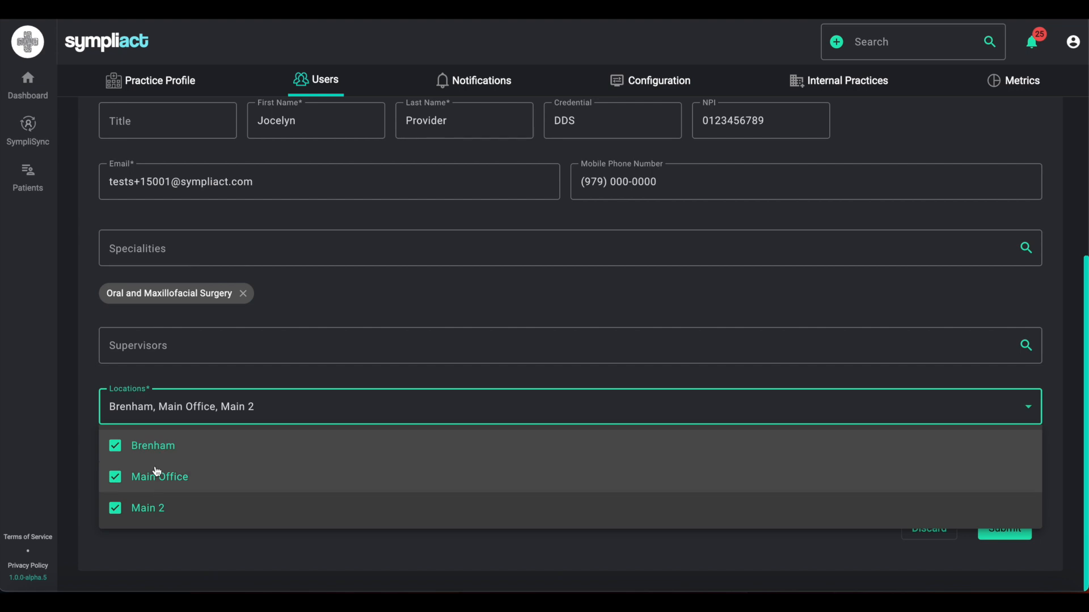
pyautogui.click(117, 479)
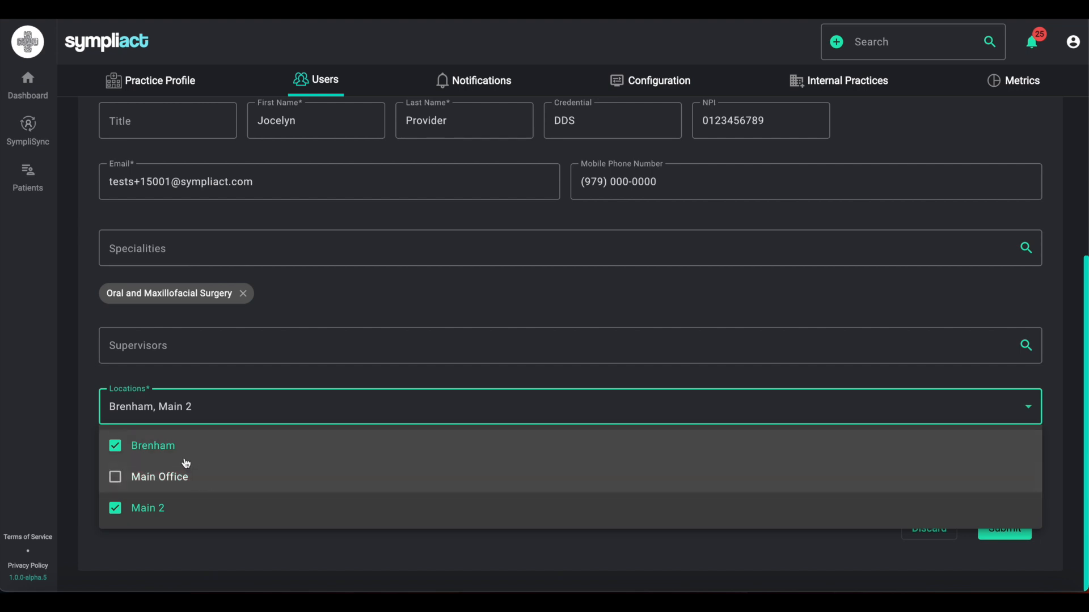
pyautogui.click(437, 382)
pyautogui.click(401, 414)
pyautogui.click(116, 481)
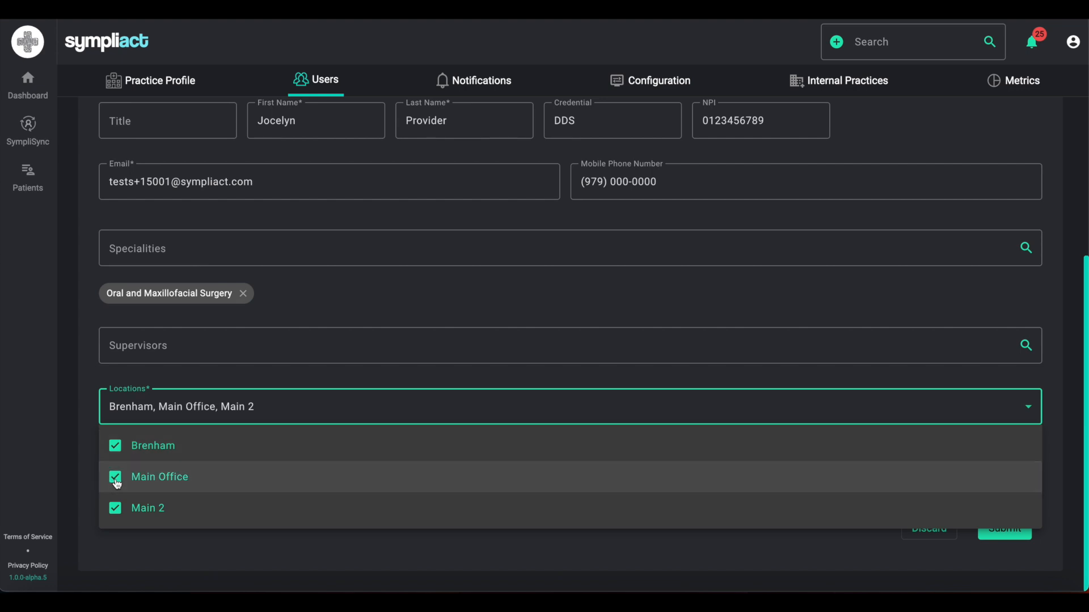
pyautogui.click(304, 380)
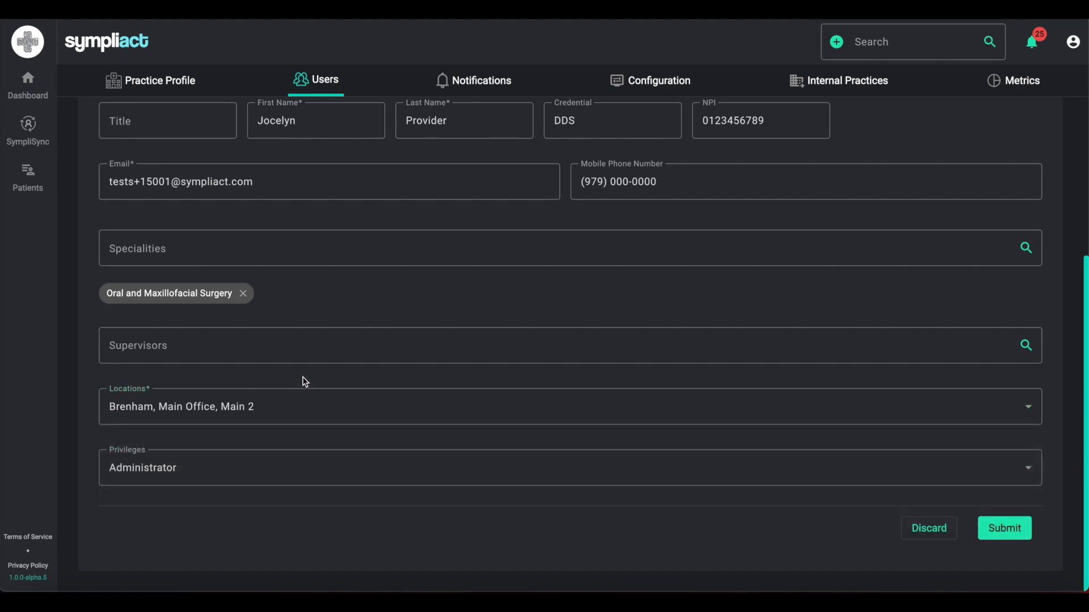
# Step: Check the privilege options for the provider and submit the profile form
pyautogui.click(385, 481)
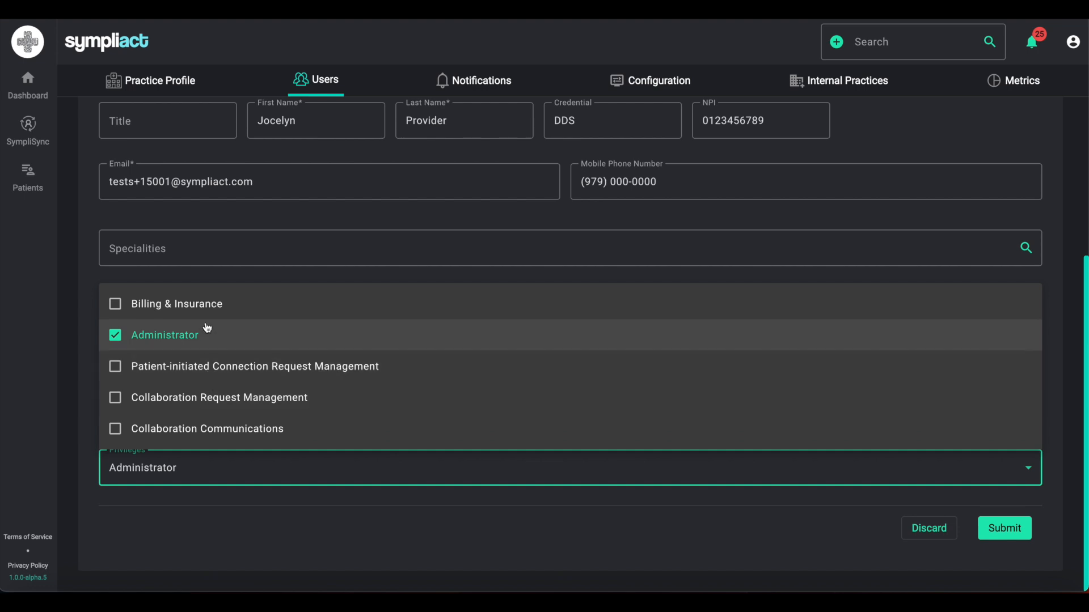
pyautogui.click(88, 363)
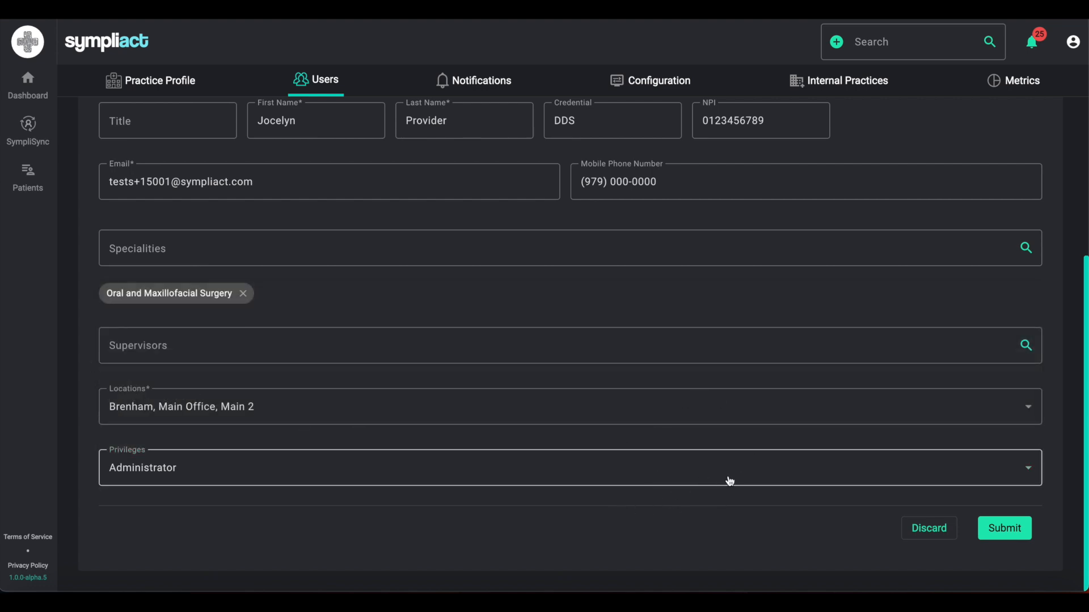
pyautogui.scroll(1, 787, 464)
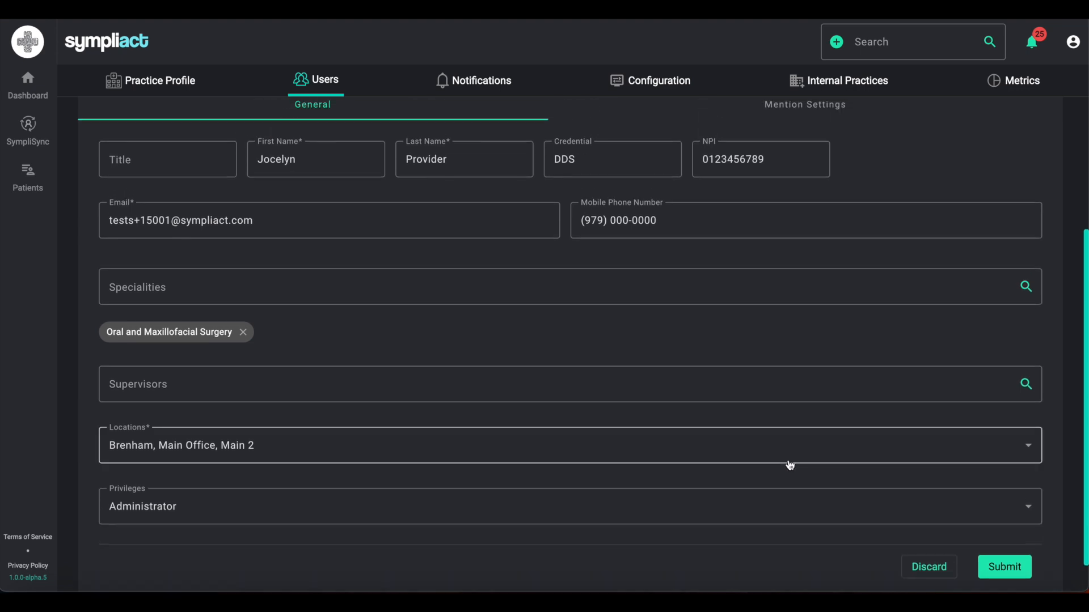
pyautogui.scroll(-1, 790, 464)
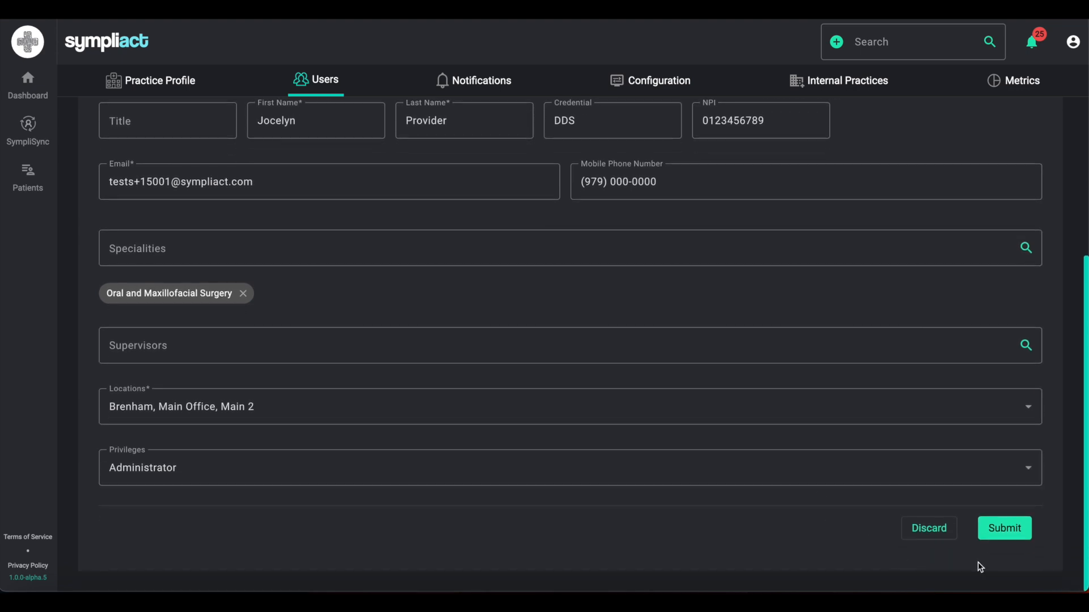
pyautogui.click(1010, 530)
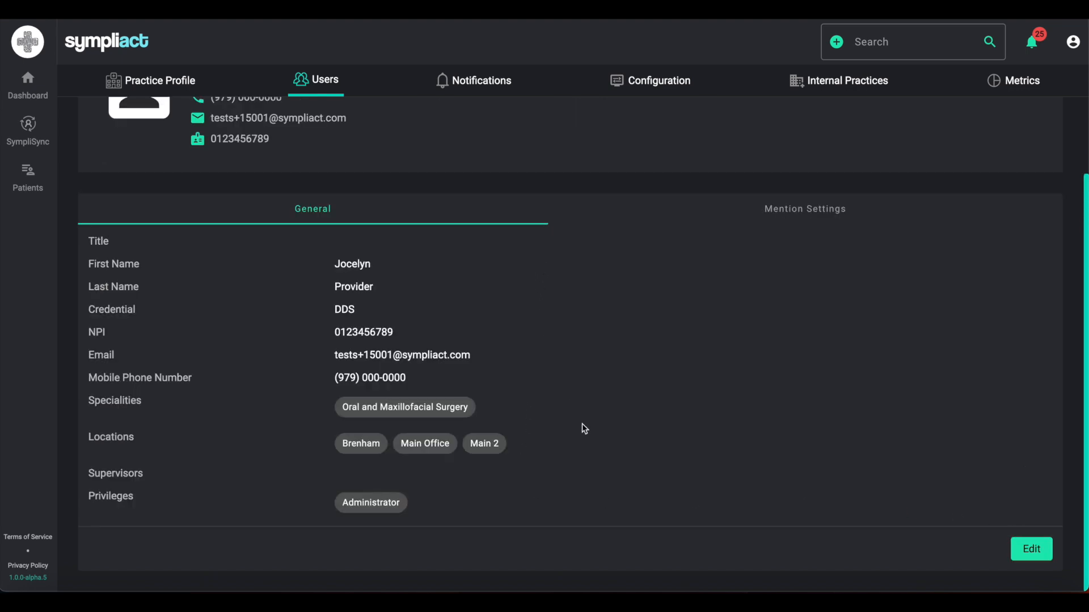
# Step: Return to the providers list and review the locations and privileges of each provider
pyautogui.scroll(3, 587, 441)
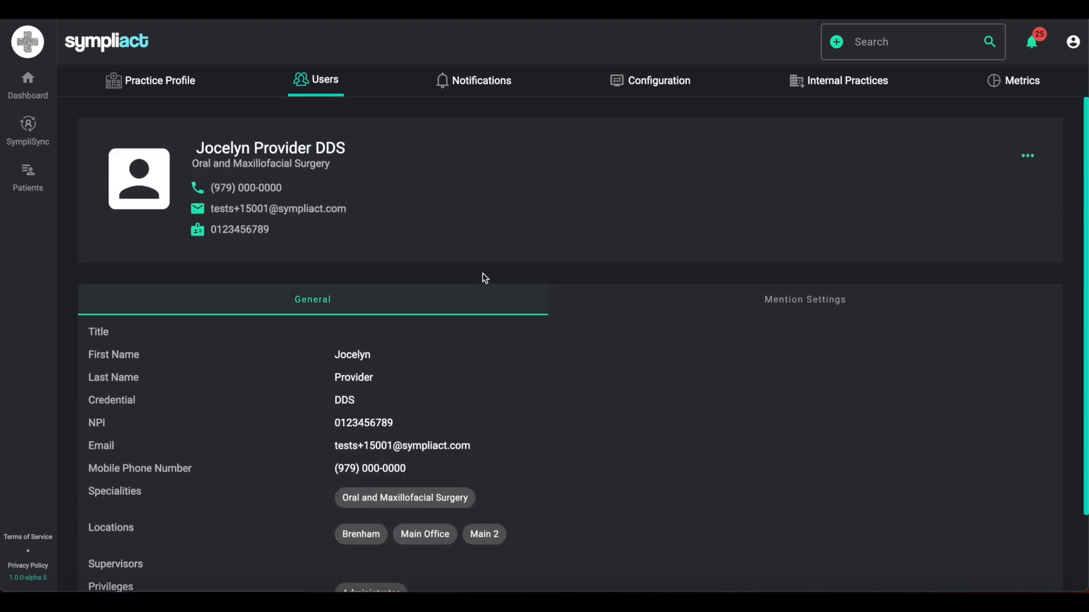
pyautogui.click(339, 85)
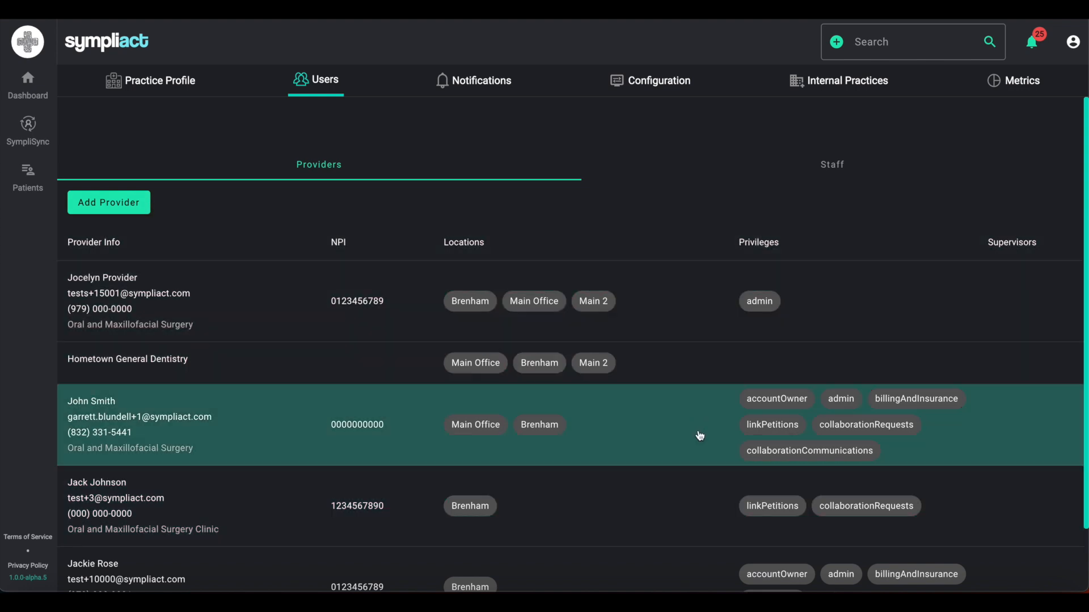
pyautogui.scroll(-1, 700, 434)
pyautogui.scroll(-1, 700, 434)
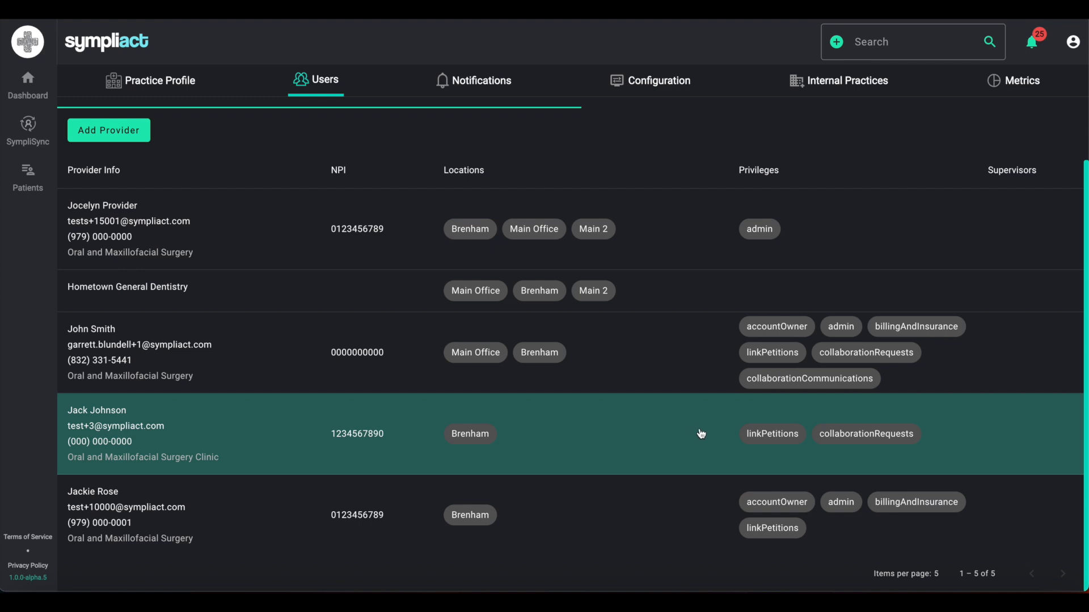
pyautogui.scroll(2, 699, 436)
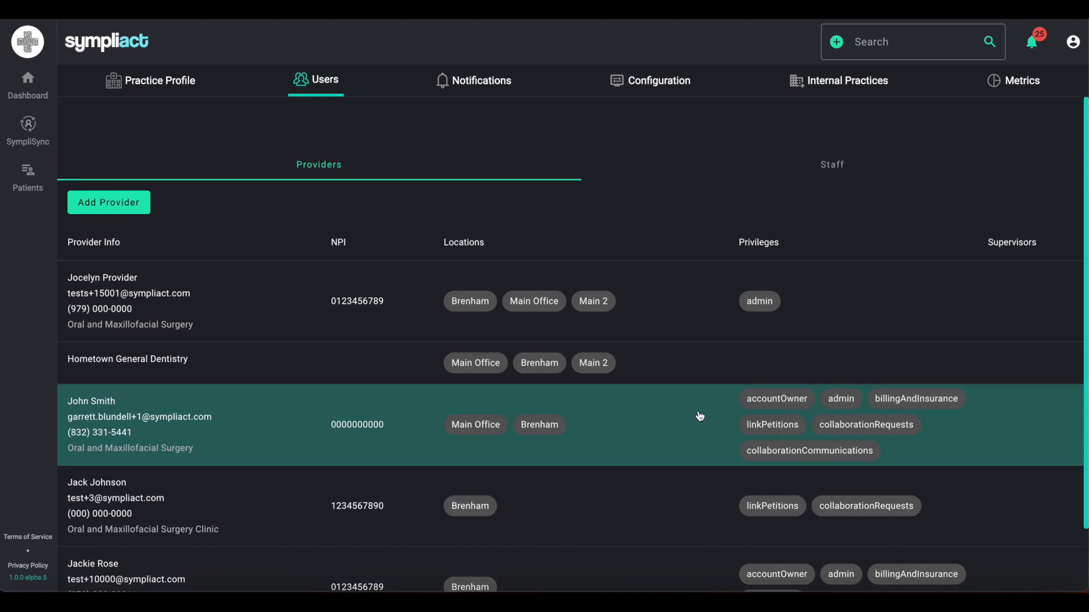